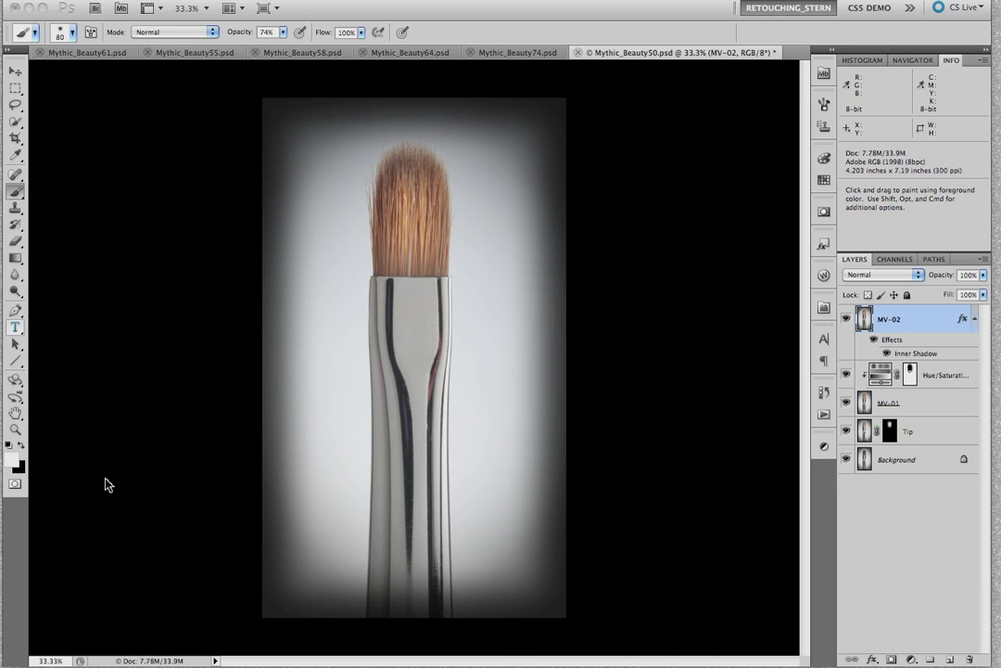
# Collapse the effects list of the MV-02 layer.
pyautogui.click(973, 321)
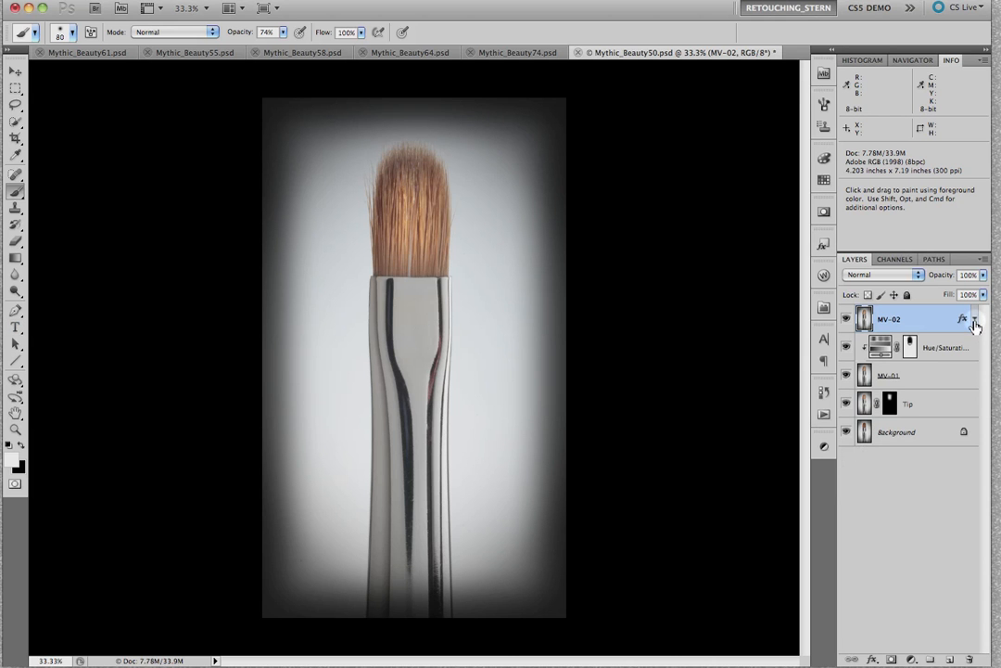
# Add a clipped Curves adjustment above MV-02, accepting a shadow target of 10% brightness and a highlight target of 98% brightness.
pyautogui.click(822, 448)
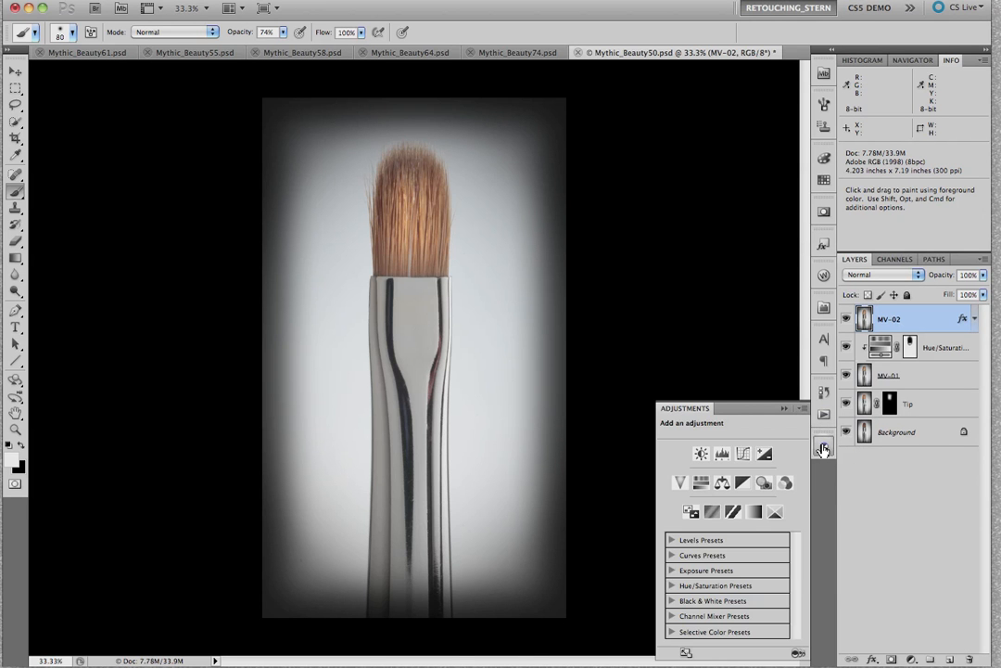
pyautogui.click(743, 454)
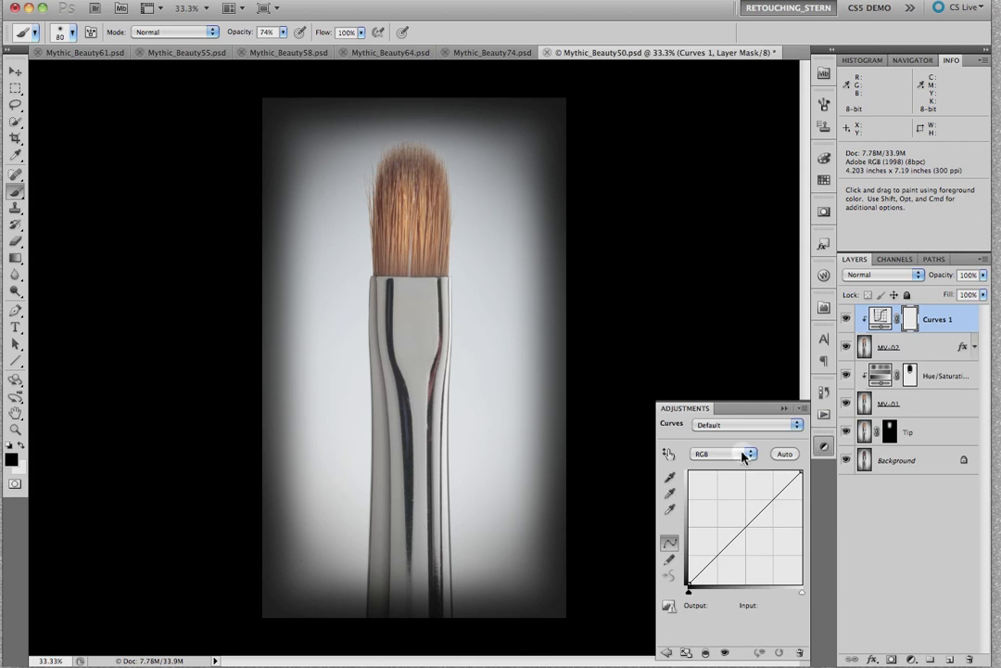
pyautogui.doubleClick(669, 476)
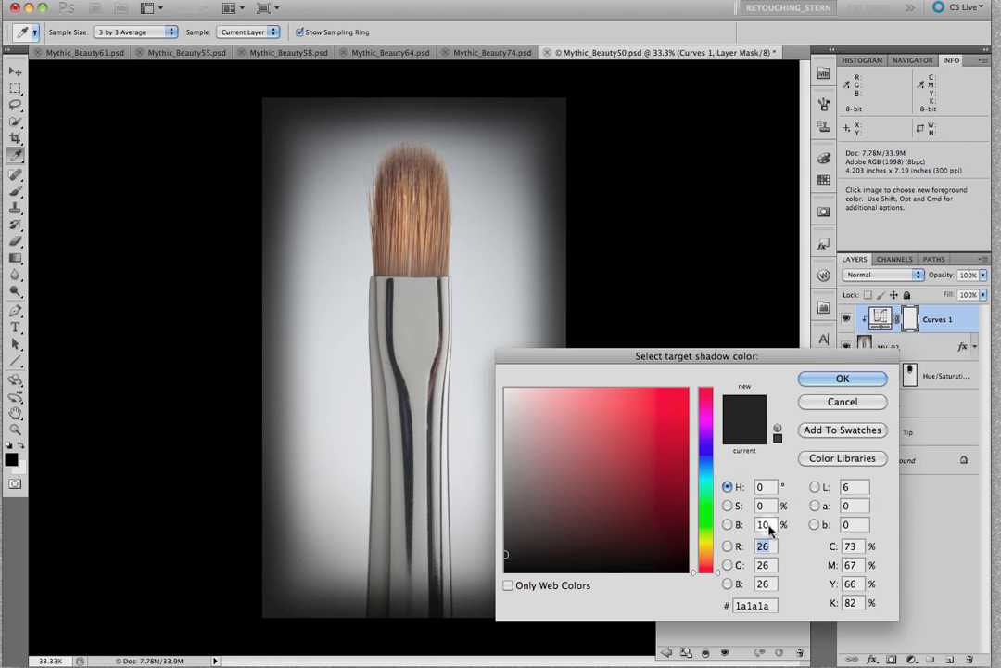
pyautogui.click(842, 381)
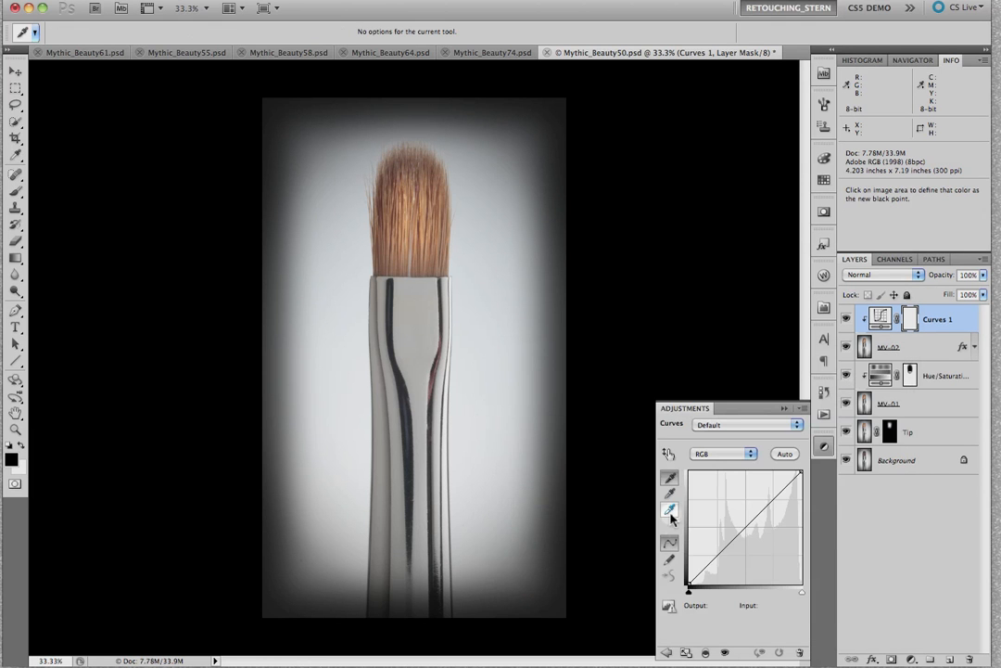
pyautogui.doubleClick(671, 513)
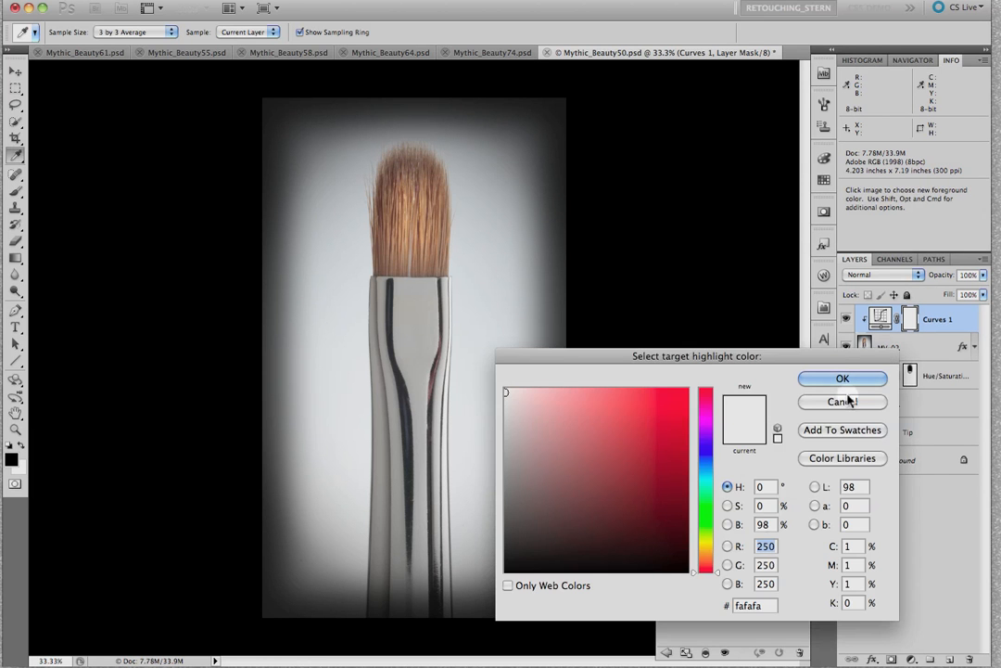
pyautogui.click(836, 379)
# Set the black point from the dark reflection on the brush ferrule and the white point from the light background beside it.
pyautogui.click(669, 477)
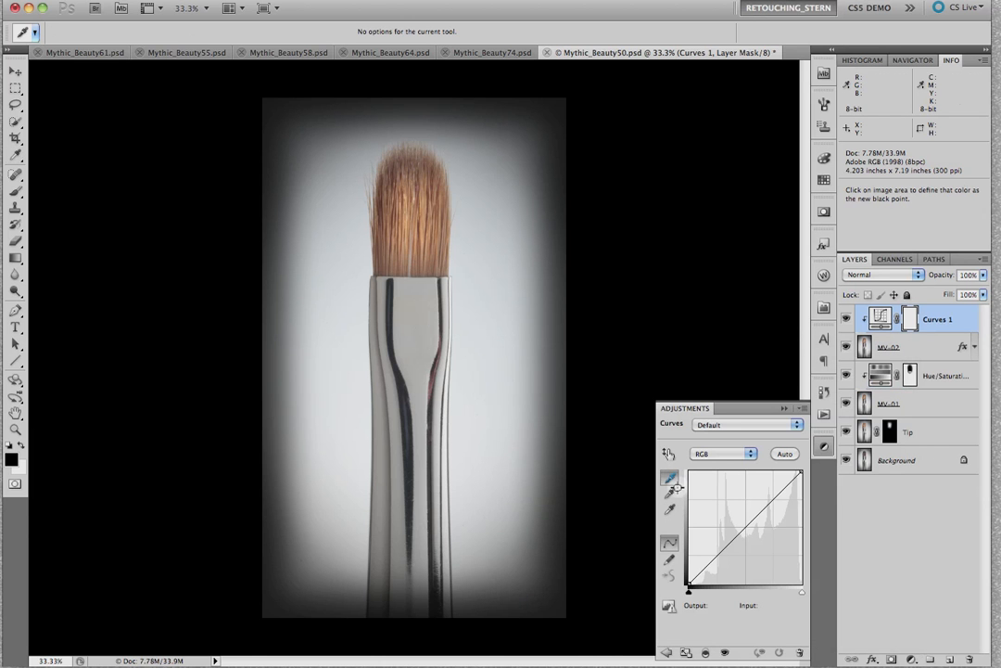
pyautogui.click(409, 473)
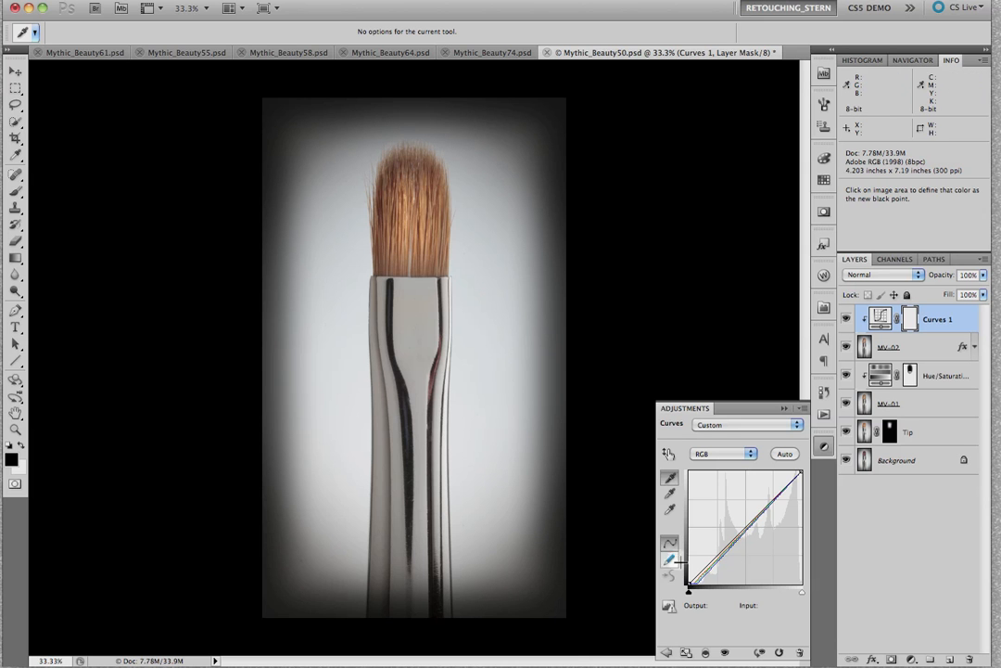
pyautogui.click(670, 509)
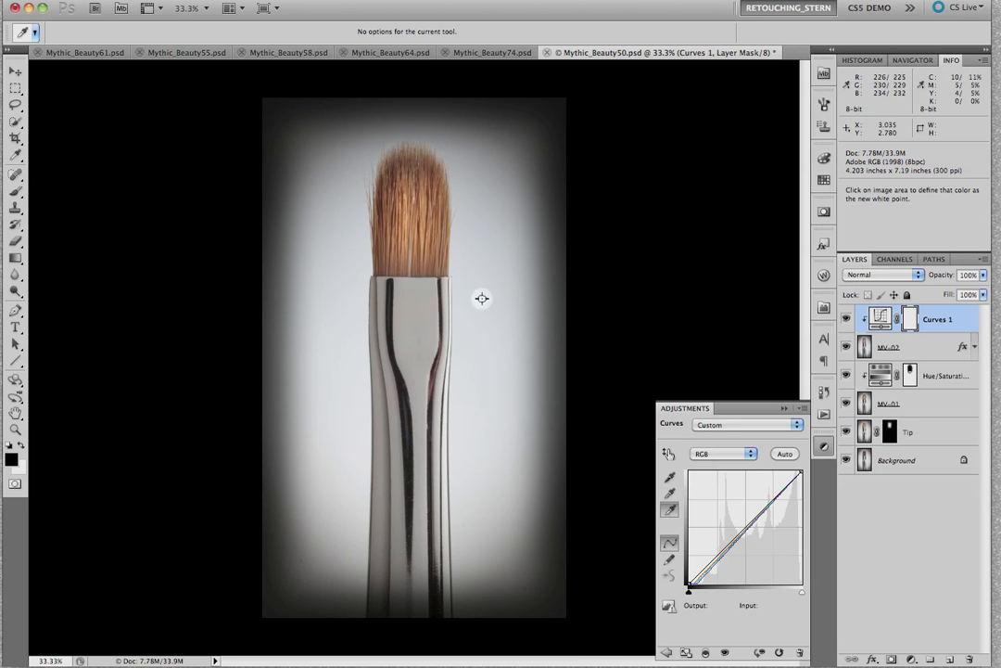
pyautogui.press('super+equal')
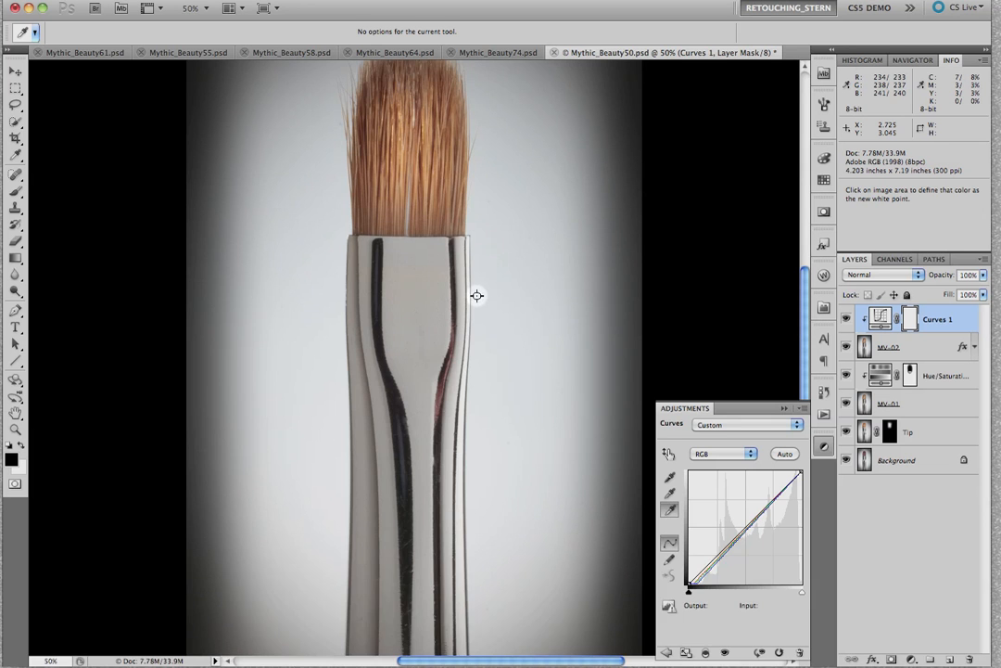
pyautogui.press('super+equal')
pyautogui.press('super+equal')
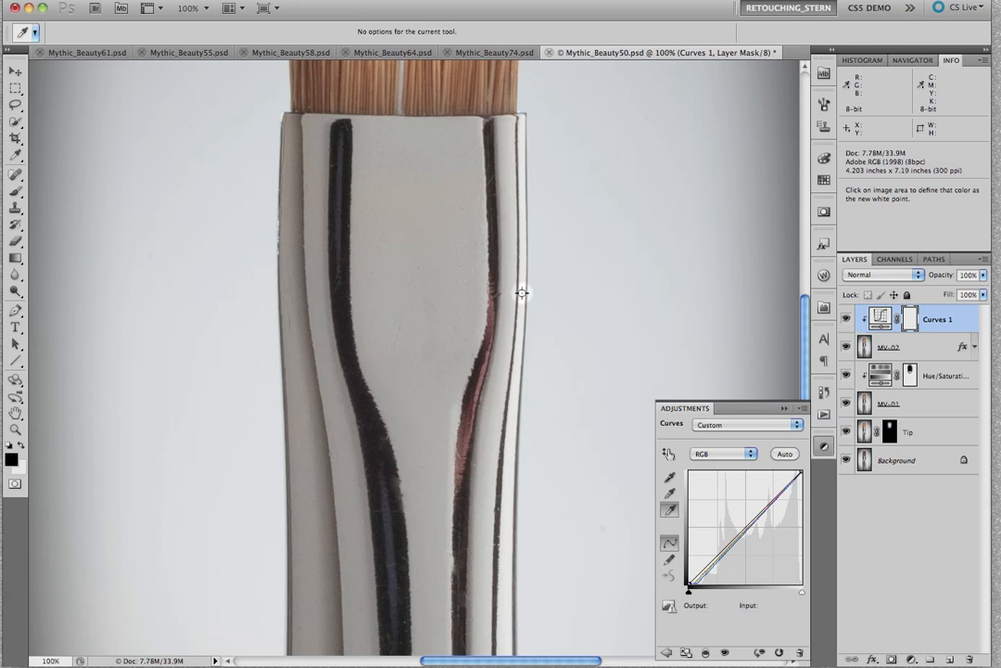
pyautogui.click(621, 313)
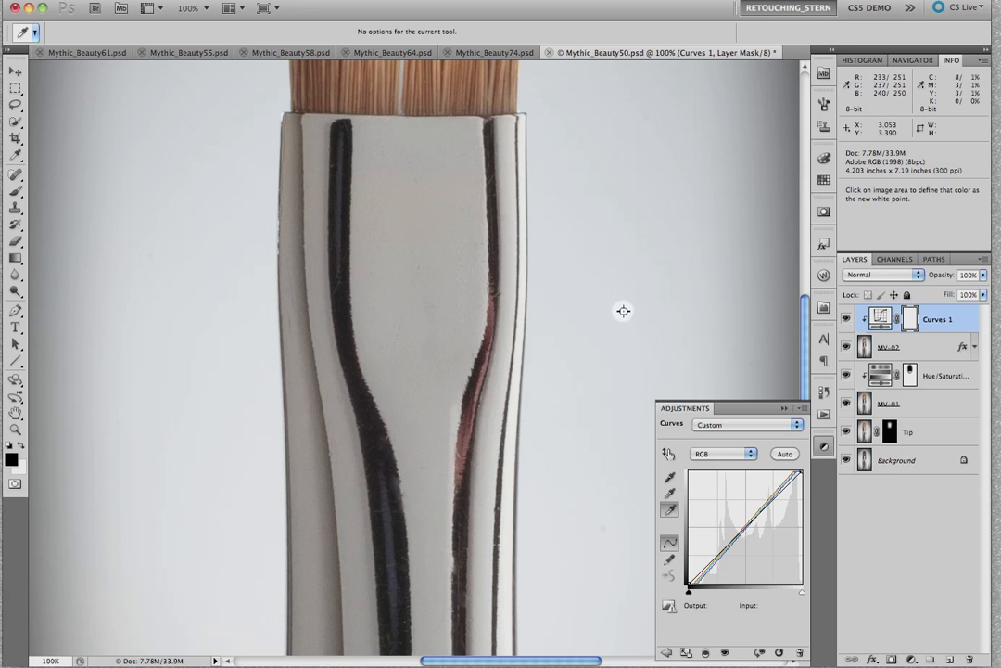
# Set the Curves gray point by sampling the middle of the metal ferrule.
pyautogui.press('super+0')
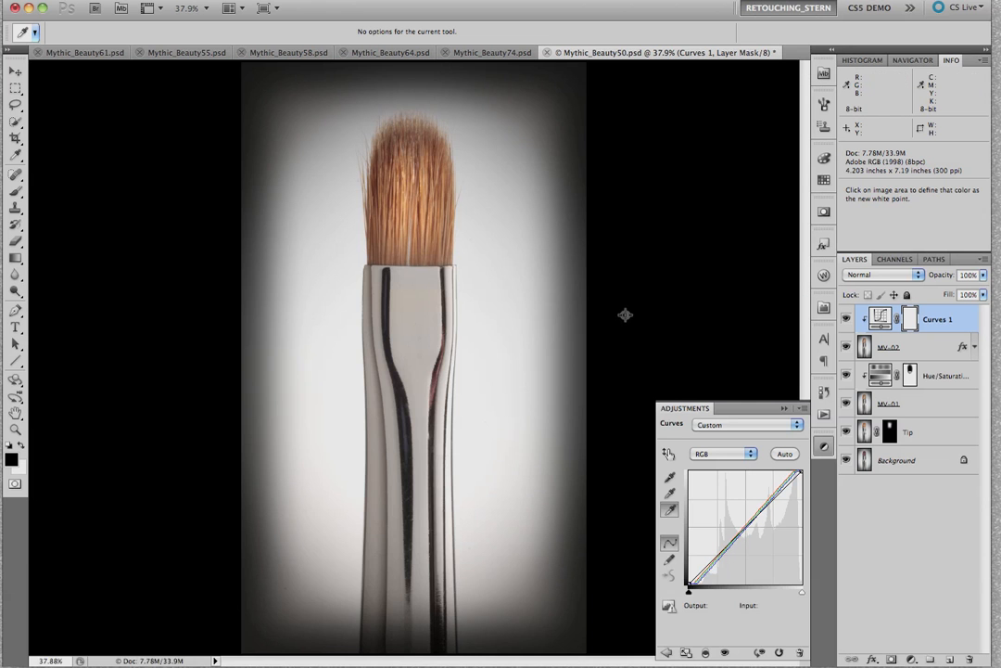
pyautogui.click(670, 495)
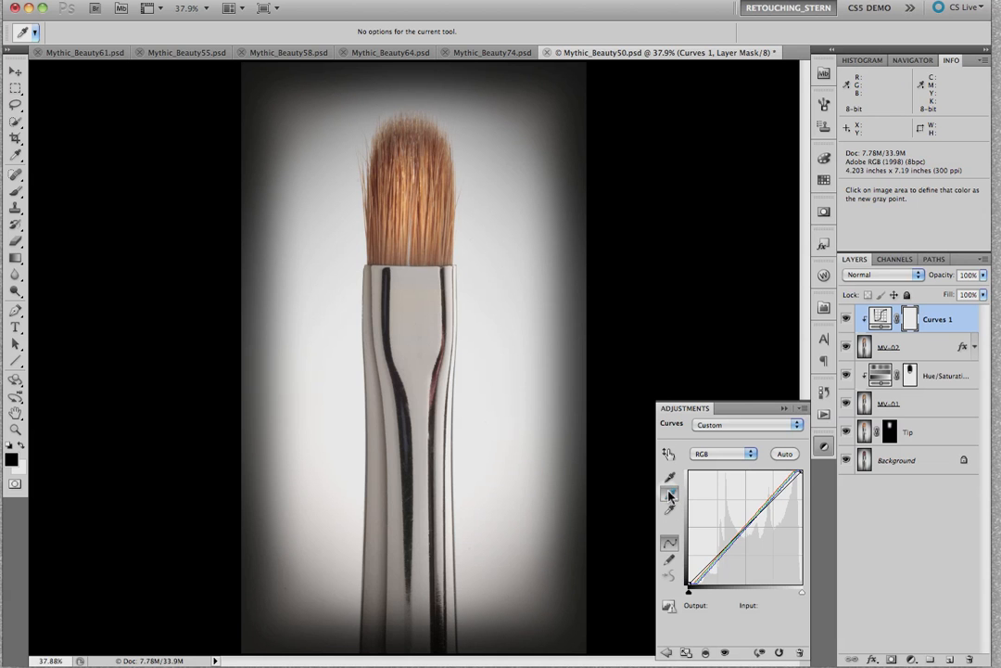
pyautogui.click(418, 370)
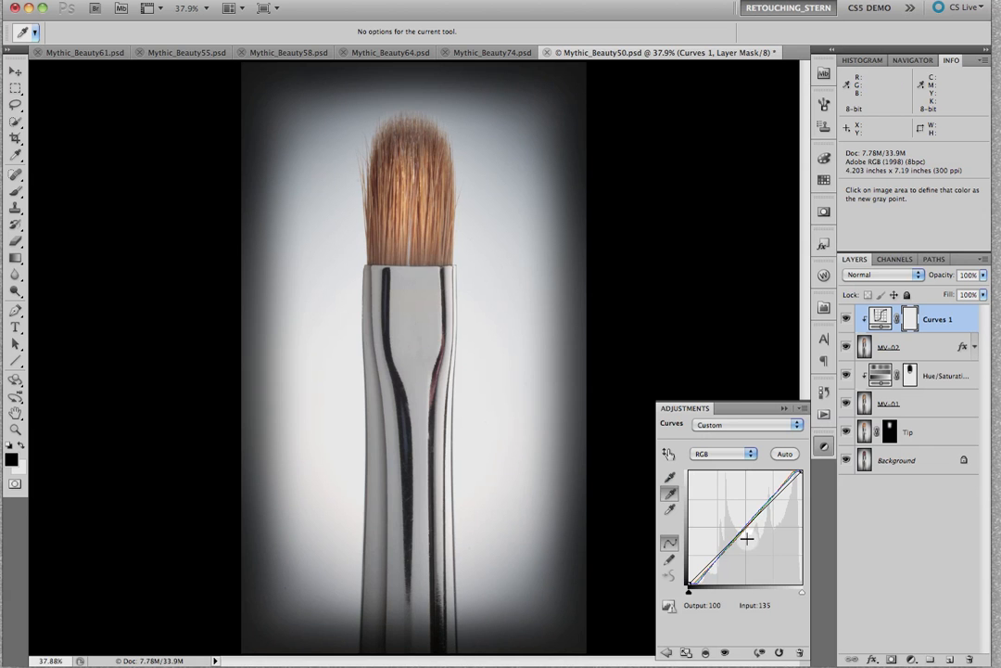
# Brighten the midtones with an RGB curve point at input 128 and output 138.
pyautogui.moveTo(746, 529); pyautogui.dragTo(746, 524)
pyautogui.click(753, 608)
pyautogui.write('128')
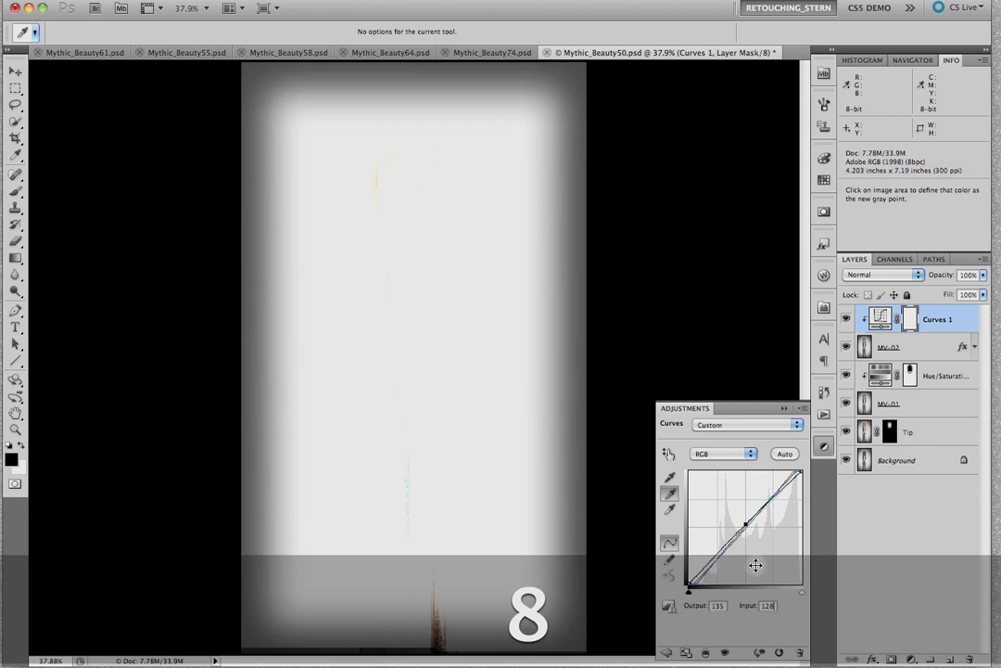
pyautogui.moveTo(723, 608); pyautogui.dragTo(707, 608)
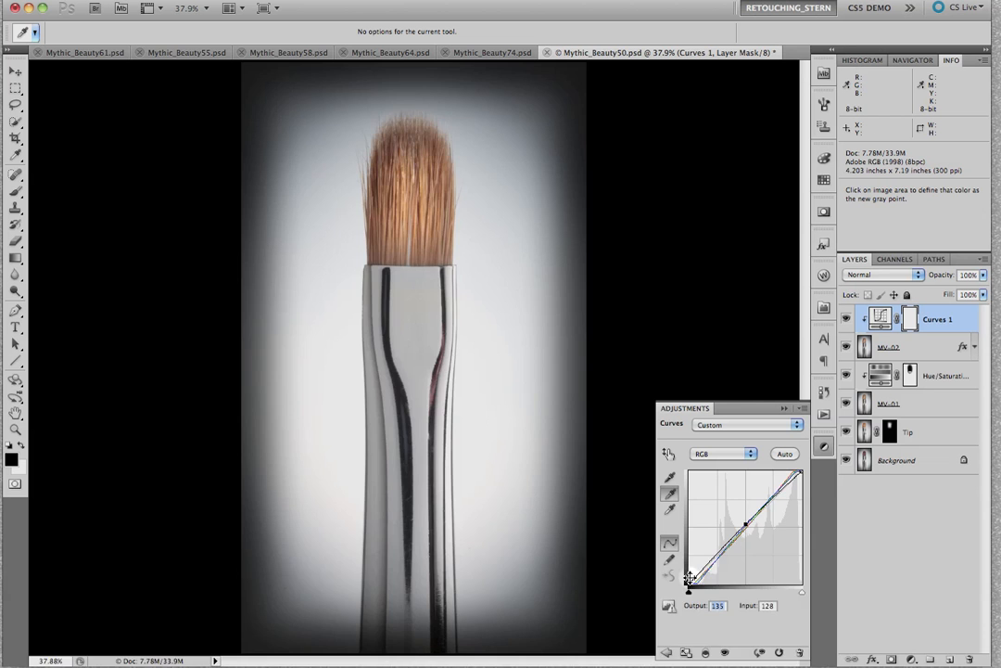
pyautogui.write('148')
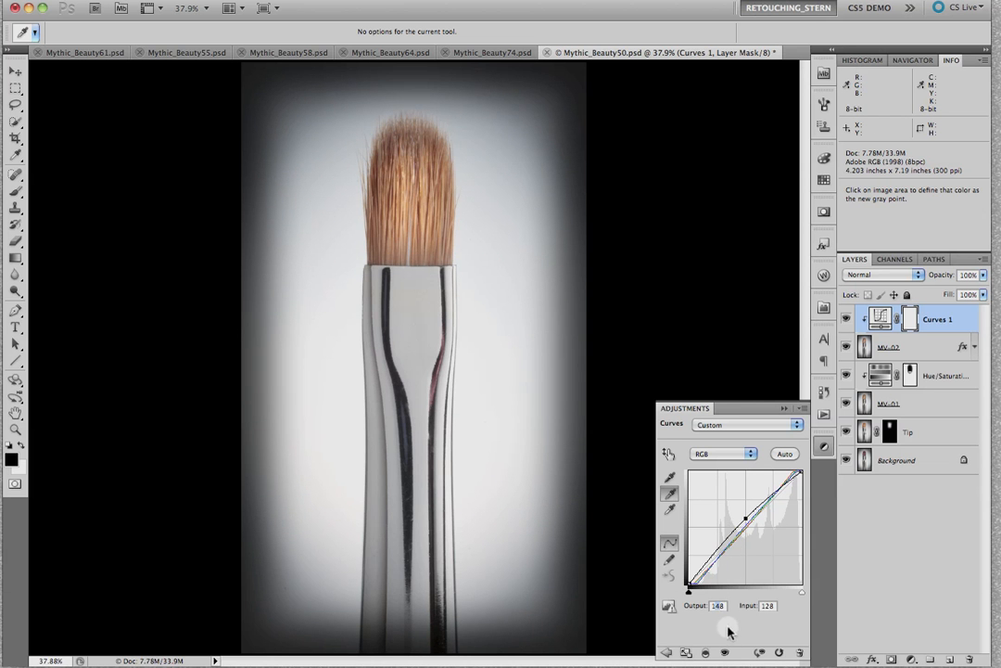
pyautogui.write('3')
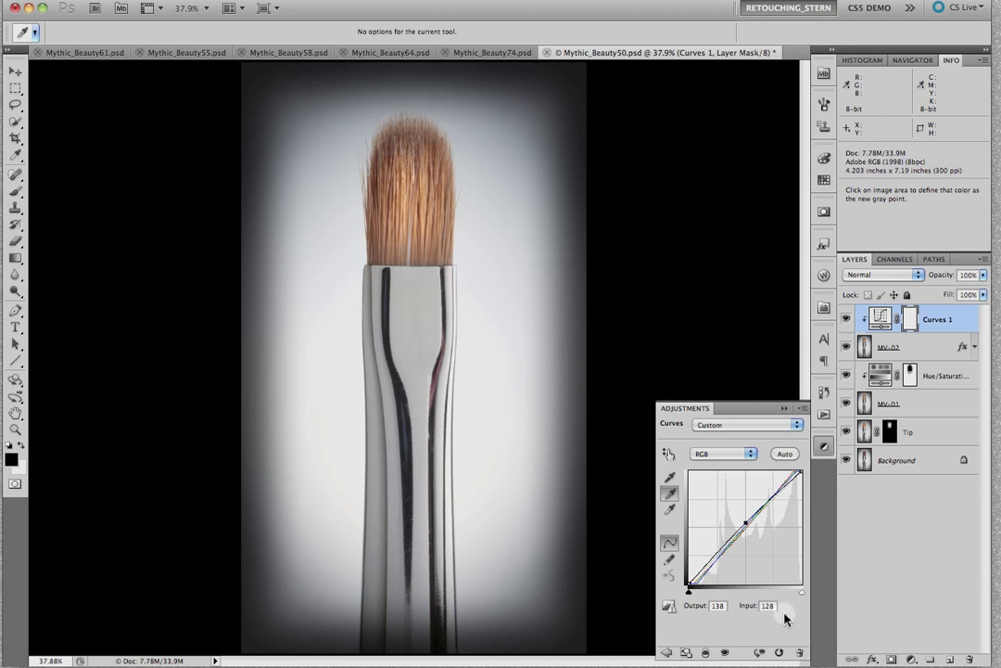
# Delete the Curves adjustment layer above MV-02.
pyautogui.click(785, 409)
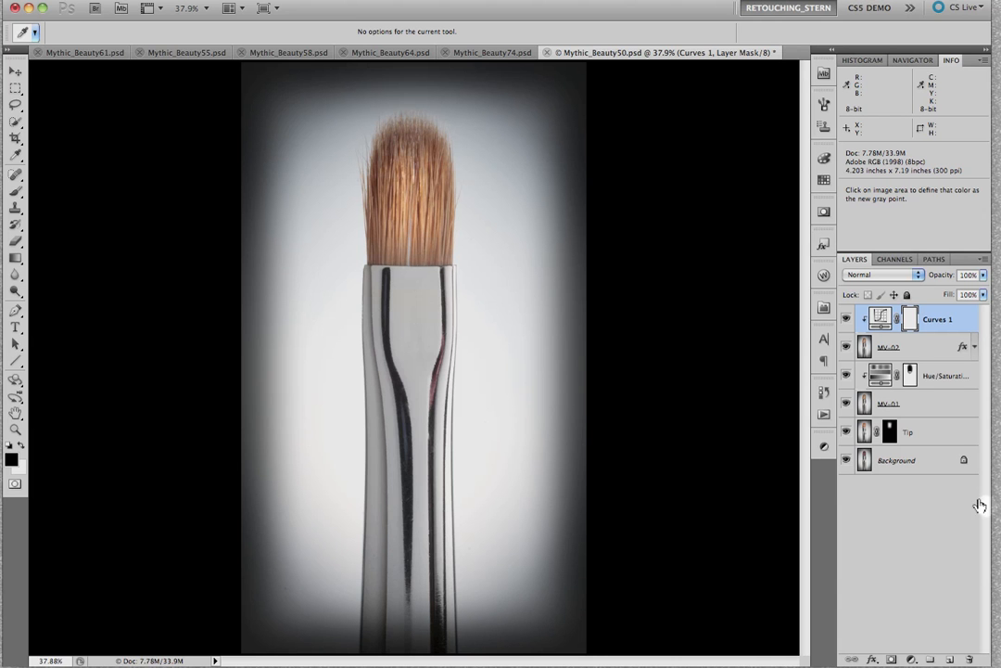
pyautogui.moveTo(880, 315); pyautogui.dragTo(967, 658)
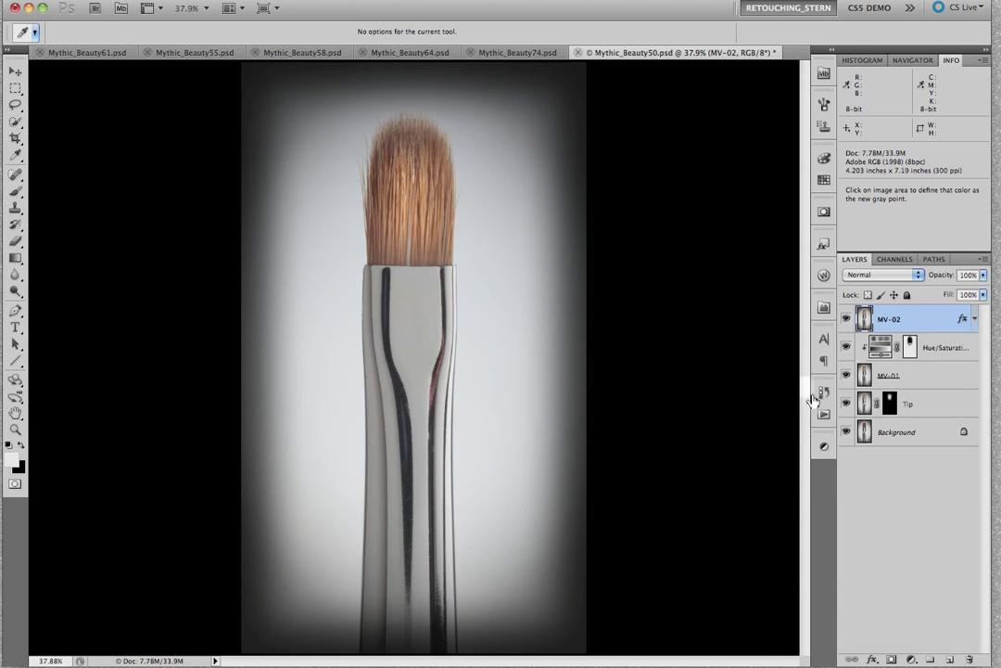
# Add a new clipped Curves adjustment layer above MV-02 and accept its shadow target color at 10% brightness.
pyautogui.click(823, 446)
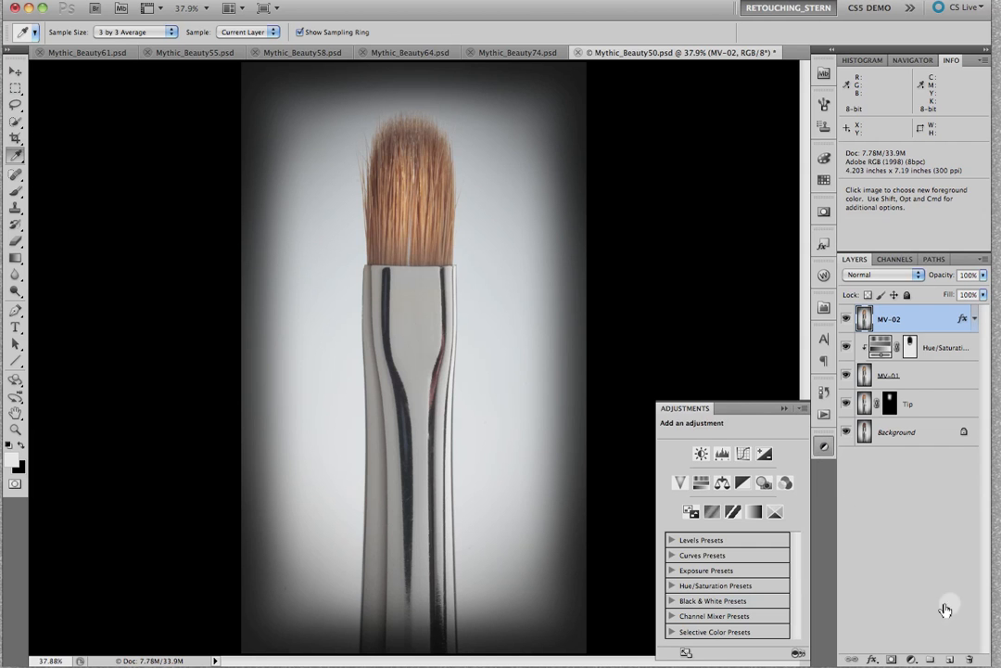
pyautogui.click(743, 453)
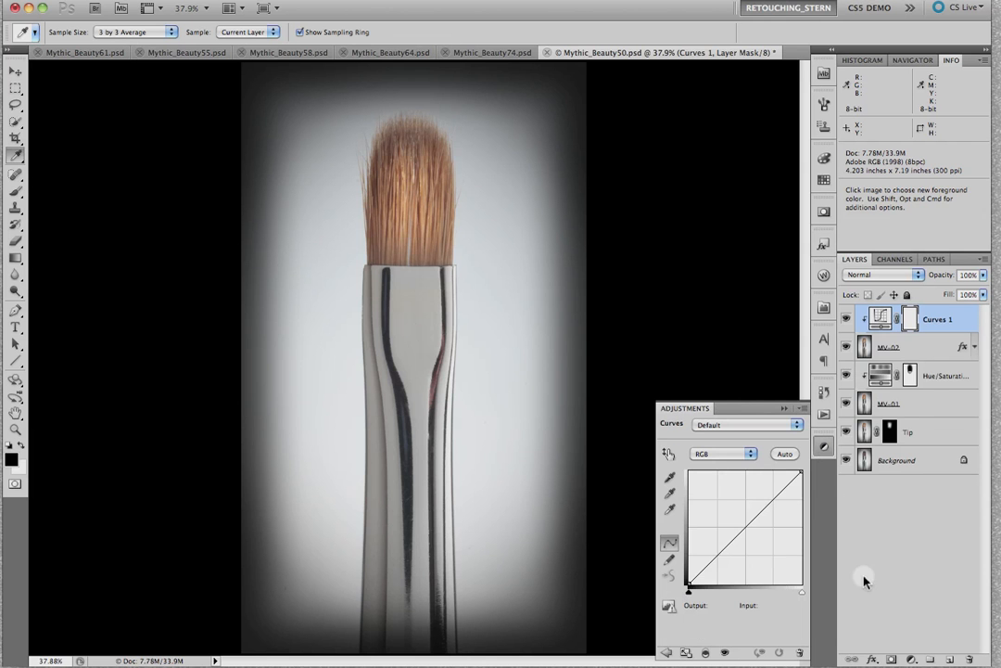
pyautogui.doubleClick(668, 479)
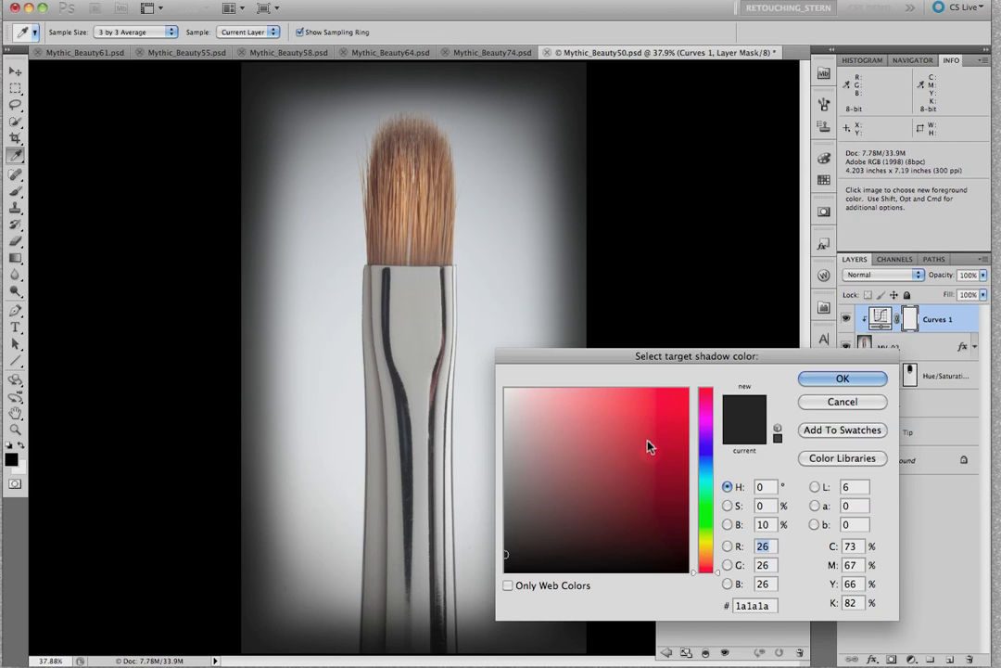
pyautogui.click(840, 401)
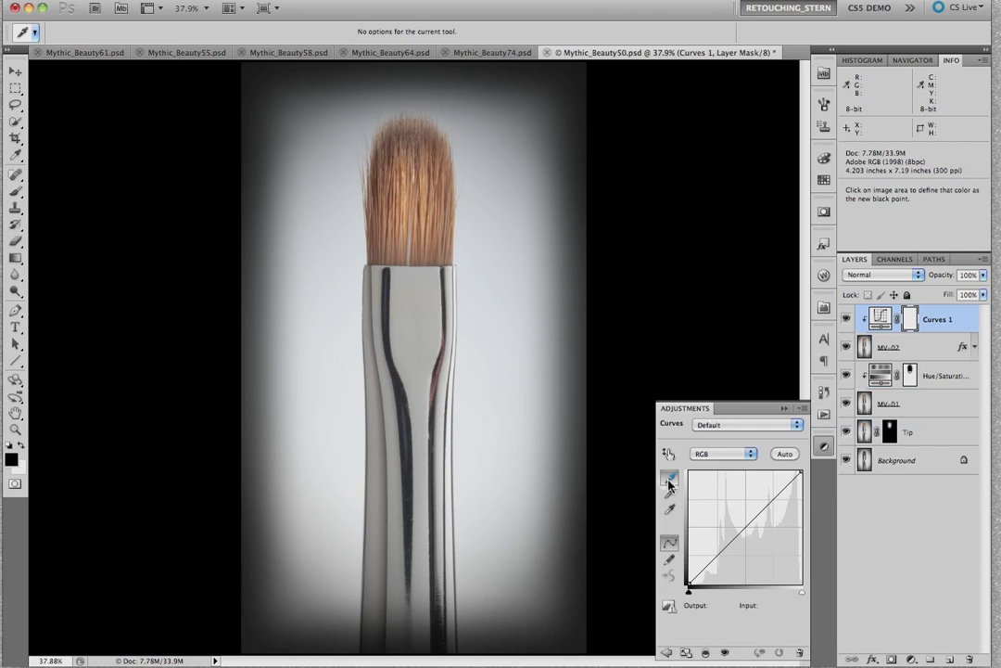
pyautogui.doubleClick(669, 476)
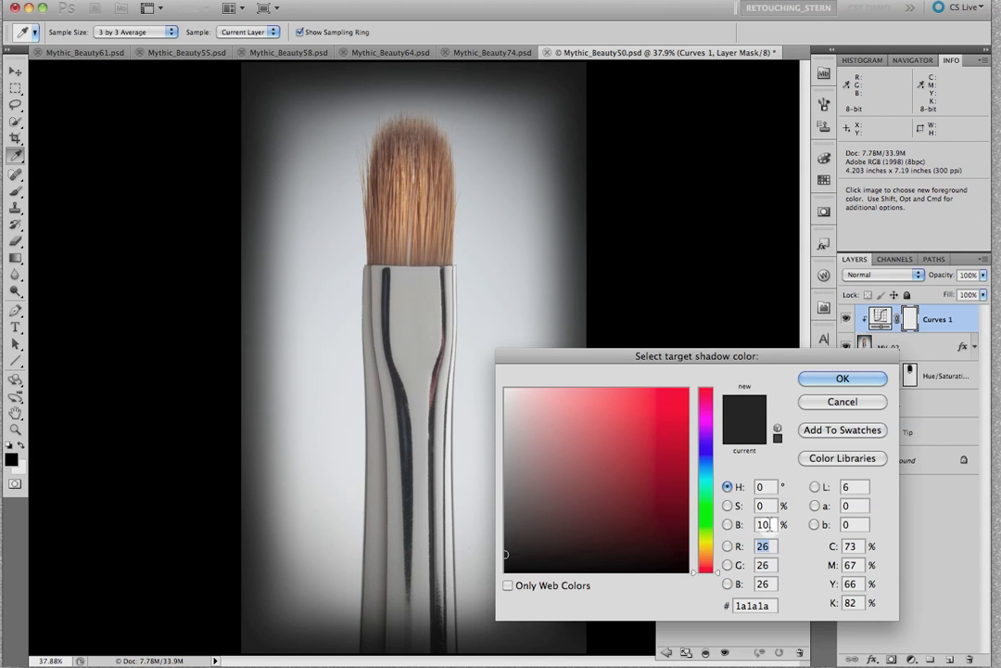
pyautogui.click(834, 380)
# Accept the highlight target color at 98% brightness, and inspect the midtone target color without changing it.
pyautogui.doubleClick(670, 509)
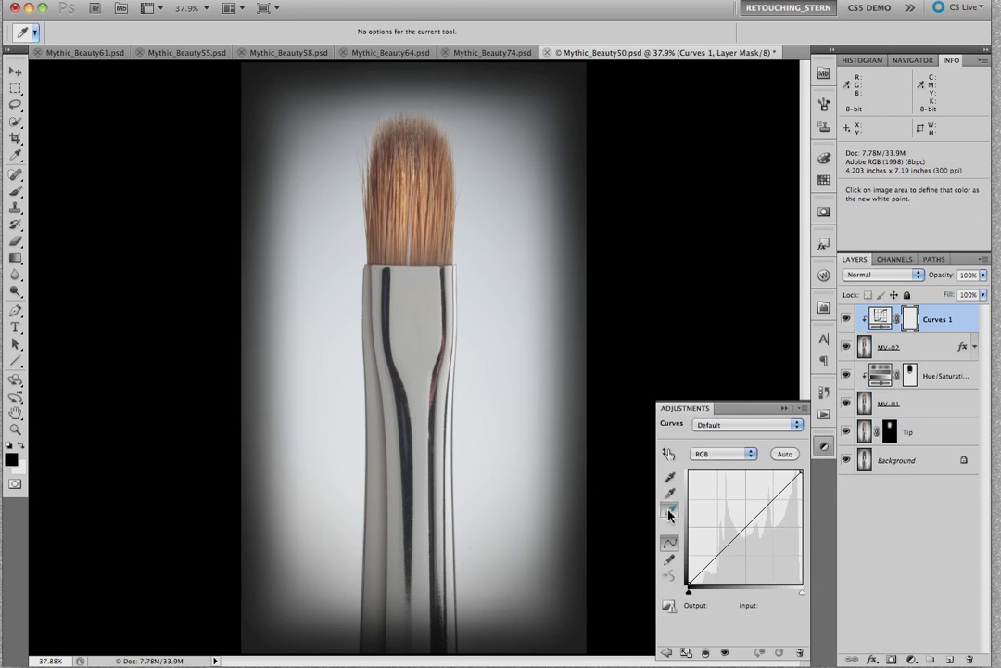
pyautogui.doubleClick(764, 524)
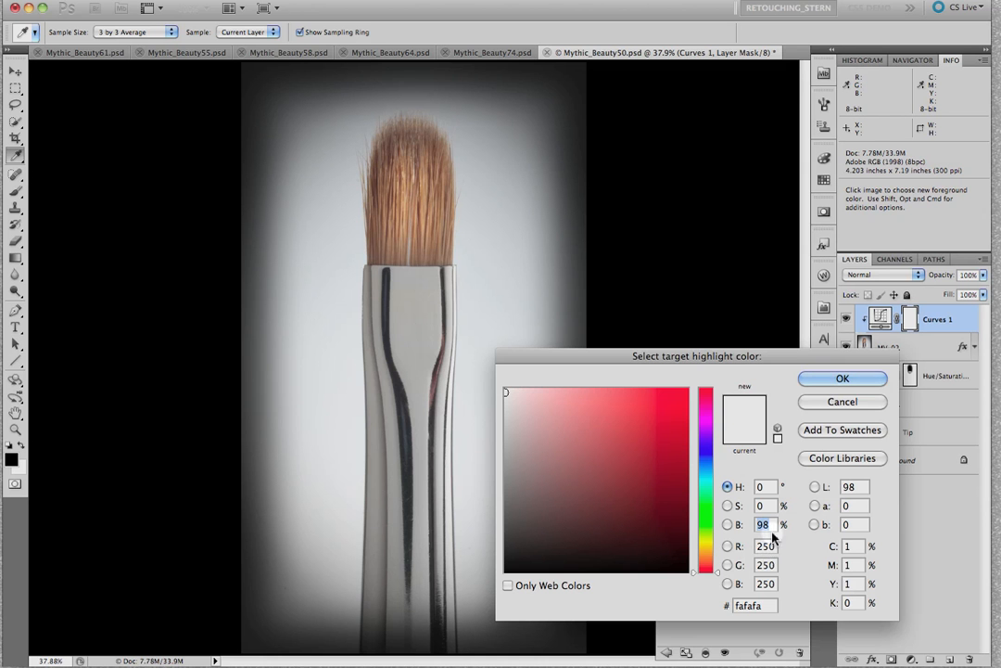
pyautogui.click(840, 379)
pyautogui.click(670, 492)
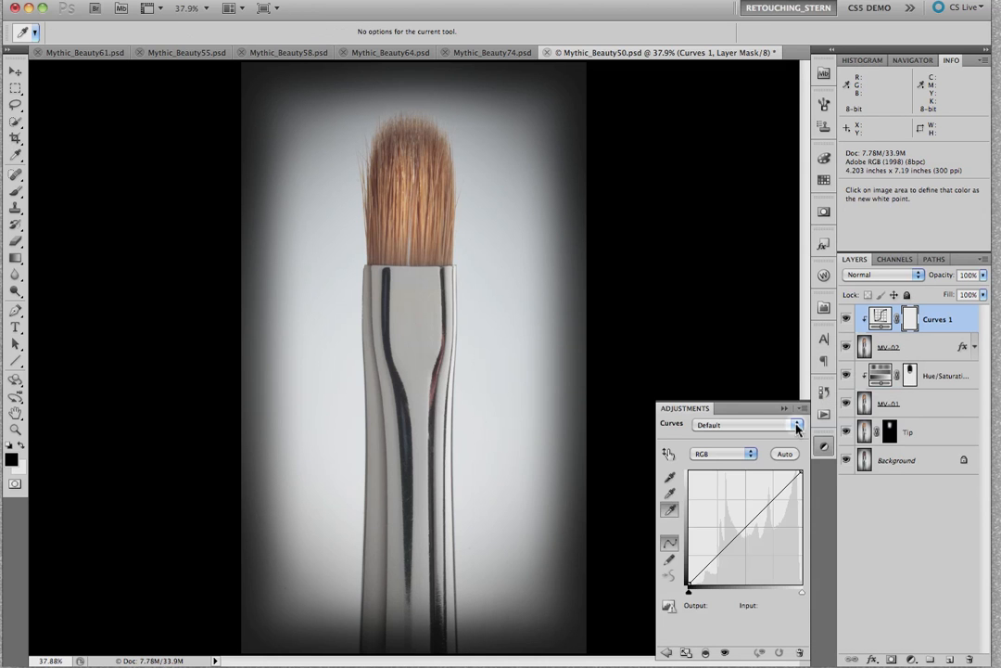
pyautogui.doubleClick(669, 491)
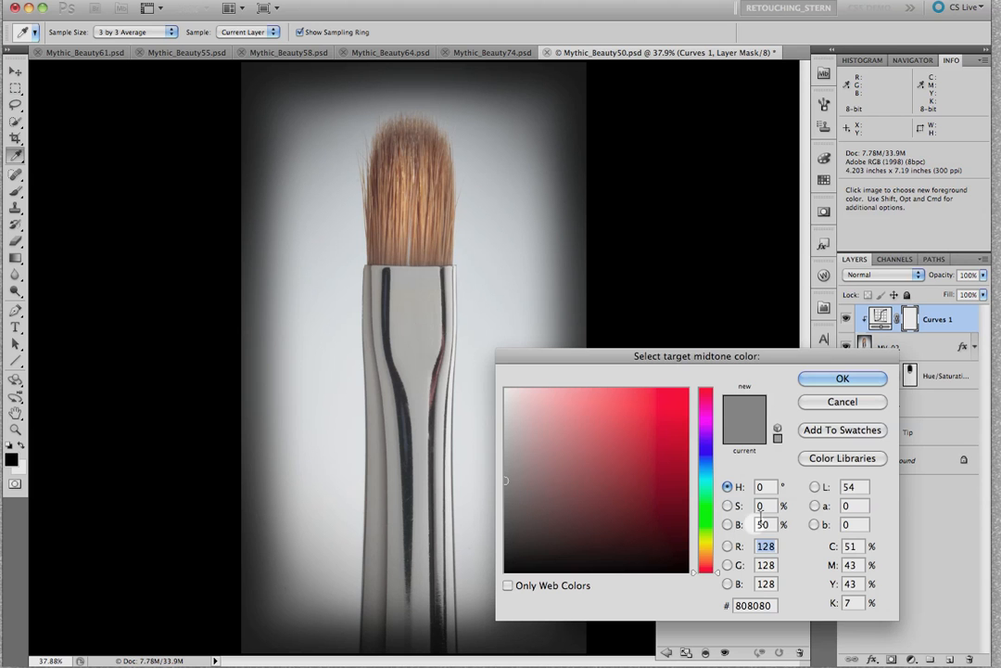
pyautogui.click(803, 402)
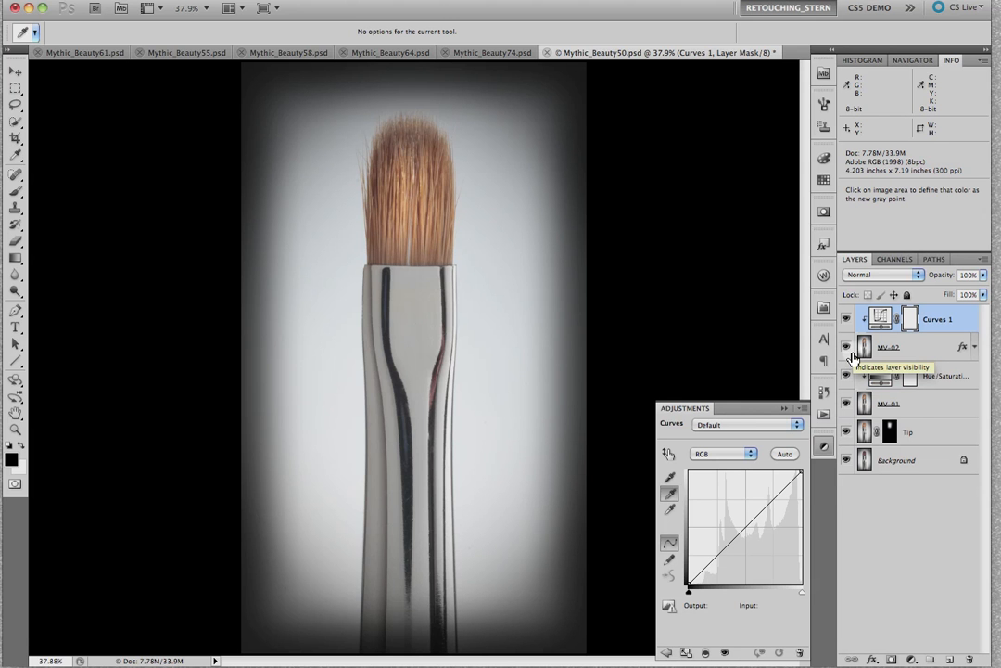
# Sample the ferrule's dark reflection as the black point and the light background just beside the ferrule as the white point.
pyautogui.click(668, 478)
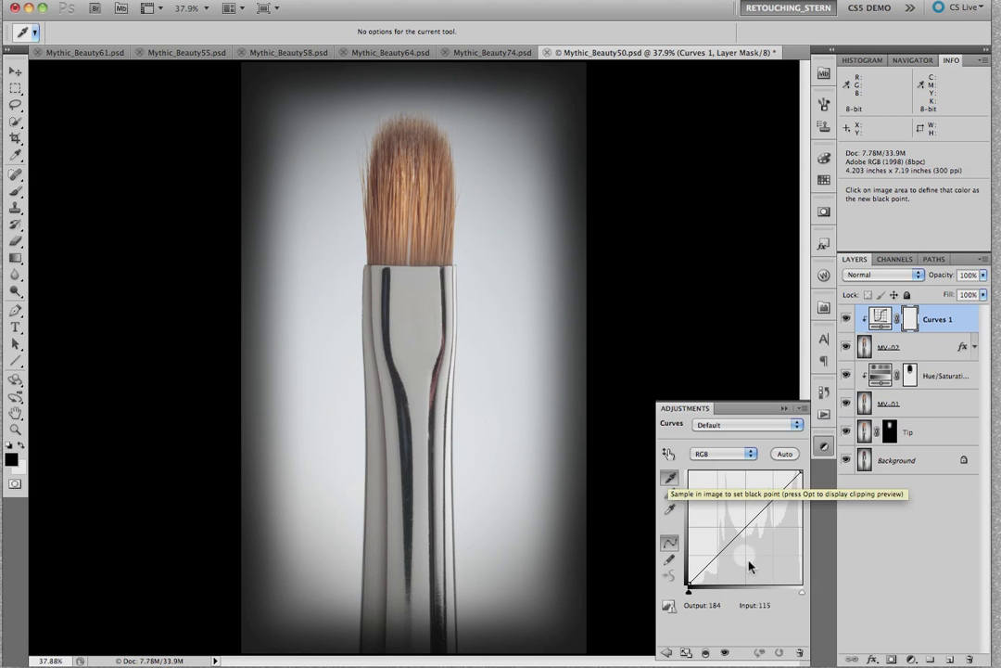
pyautogui.click(406, 477)
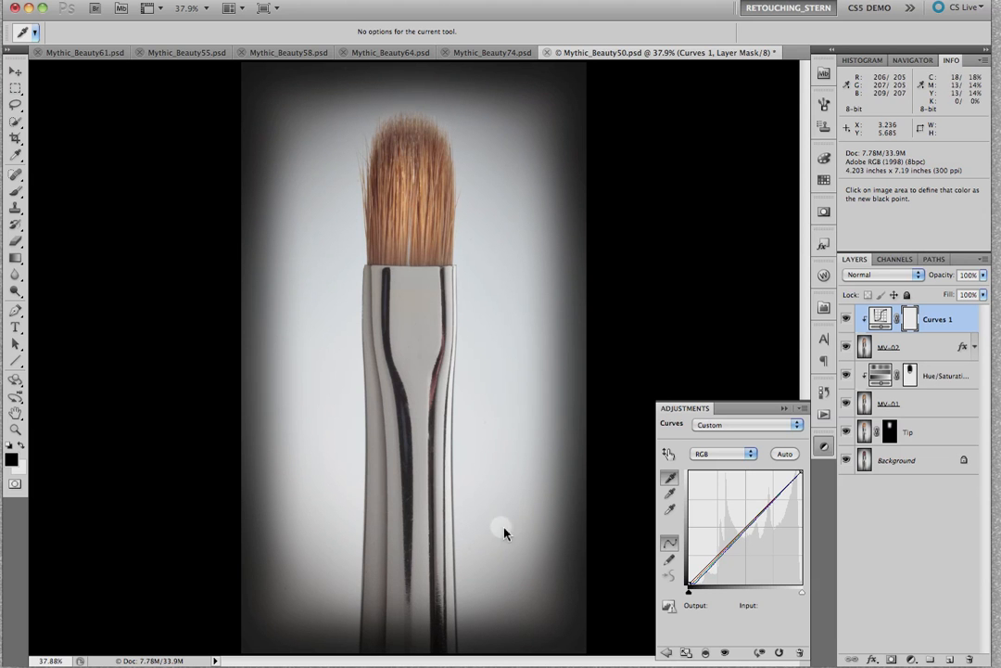
pyautogui.click(670, 509)
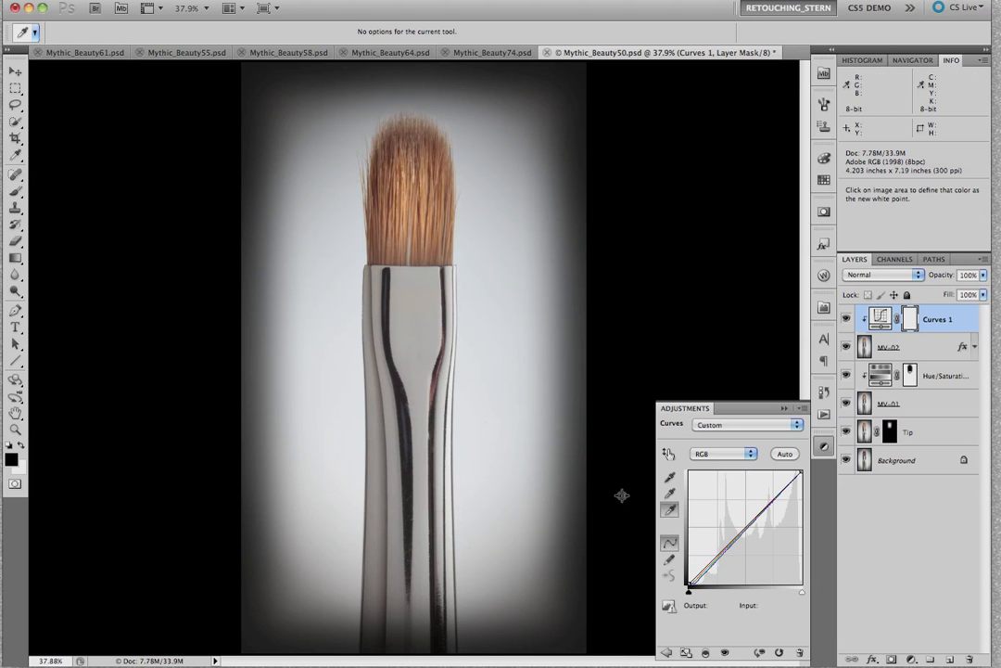
pyautogui.click(465, 329)
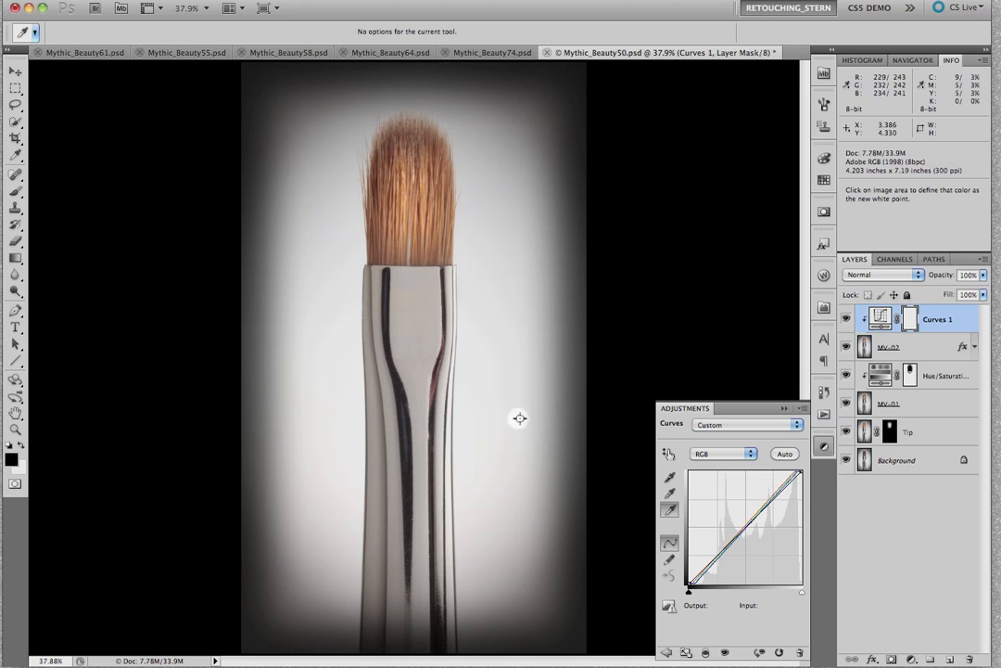
# Sample the ferrule's flat metal face as the gray point, and add an RGB curve point at input 128, output 128.
pyautogui.click(670, 495)
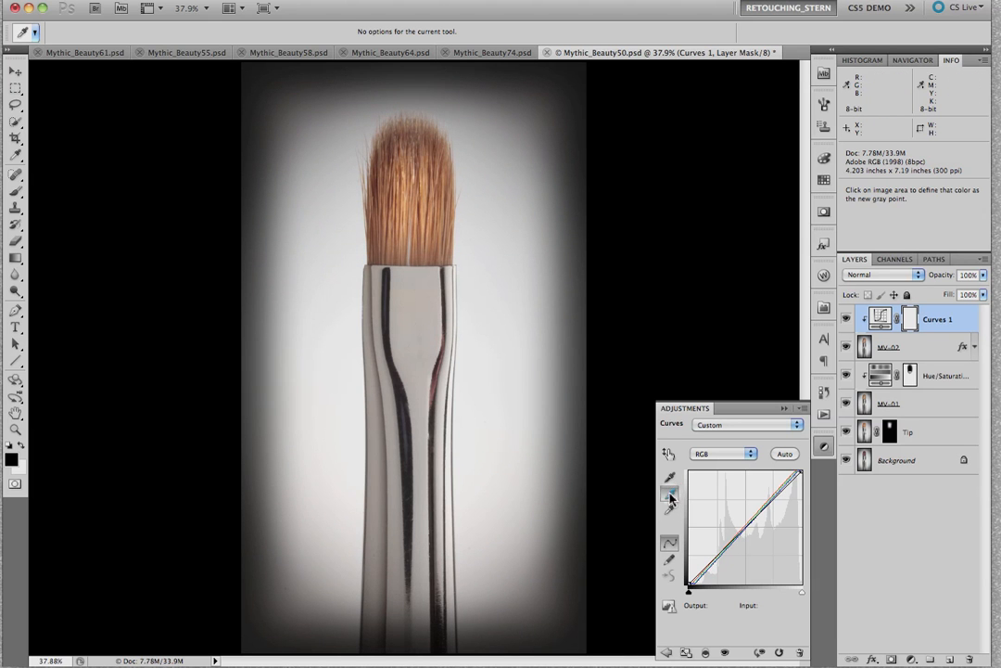
pyautogui.click(412, 340)
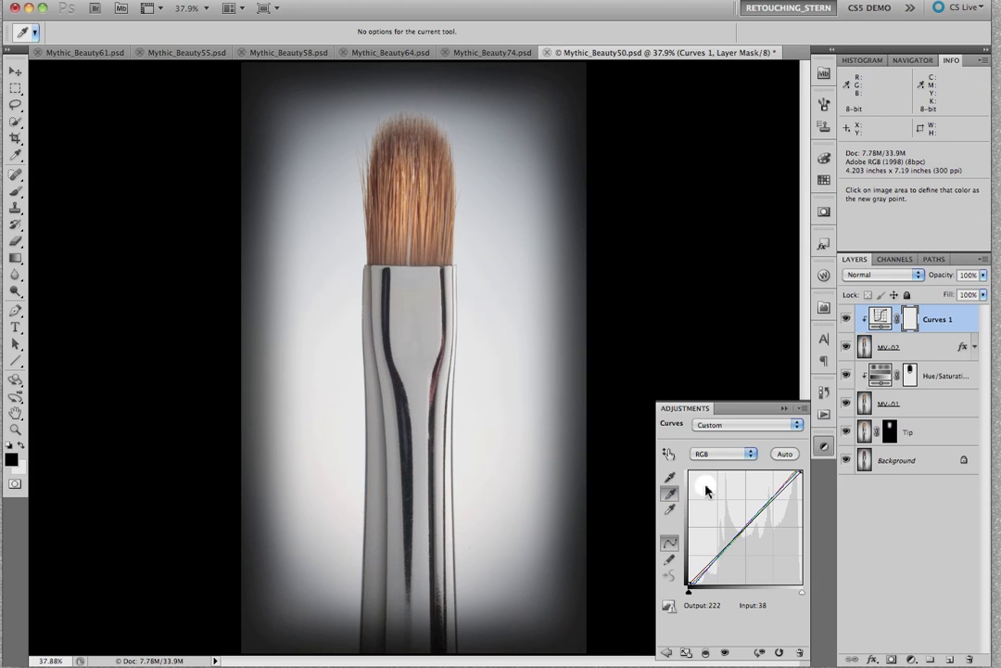
pyautogui.click(746, 527)
pyautogui.moveTo(774, 606); pyautogui.dragTo(758, 607)
pyautogui.write('128')
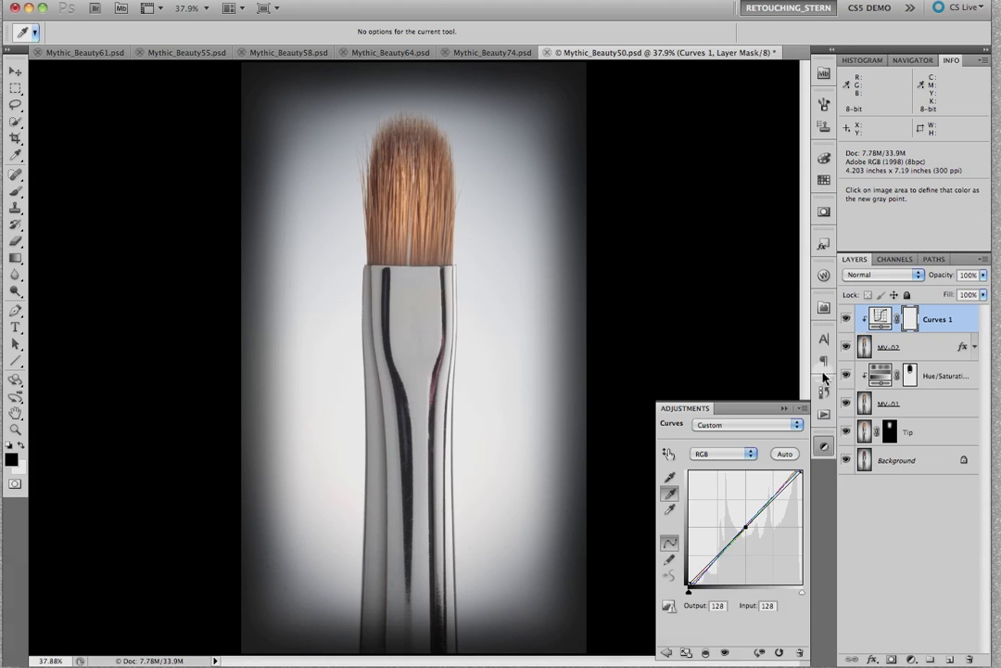
# Brighten the midtones by raising the RGB curve midpoint's output to 138.
pyautogui.press('Tab')
pyautogui.hotkey('shift', 'Up')
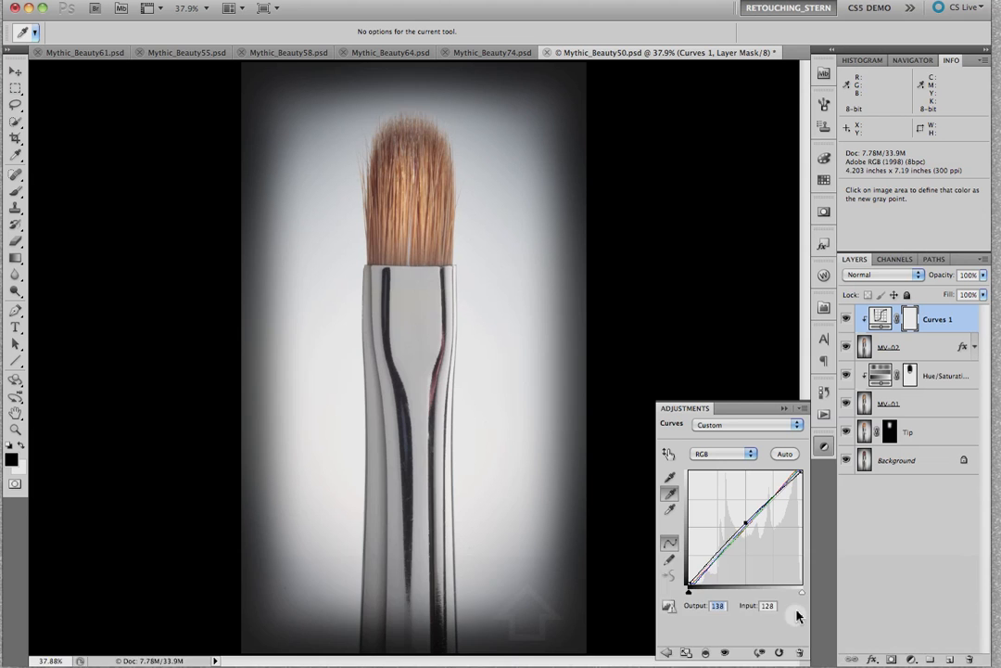
pyautogui.hotkey('shift', 'Down')
pyautogui.press('Up')
pyautogui.press('Up')
pyautogui.press('Up')
pyautogui.press('Up')
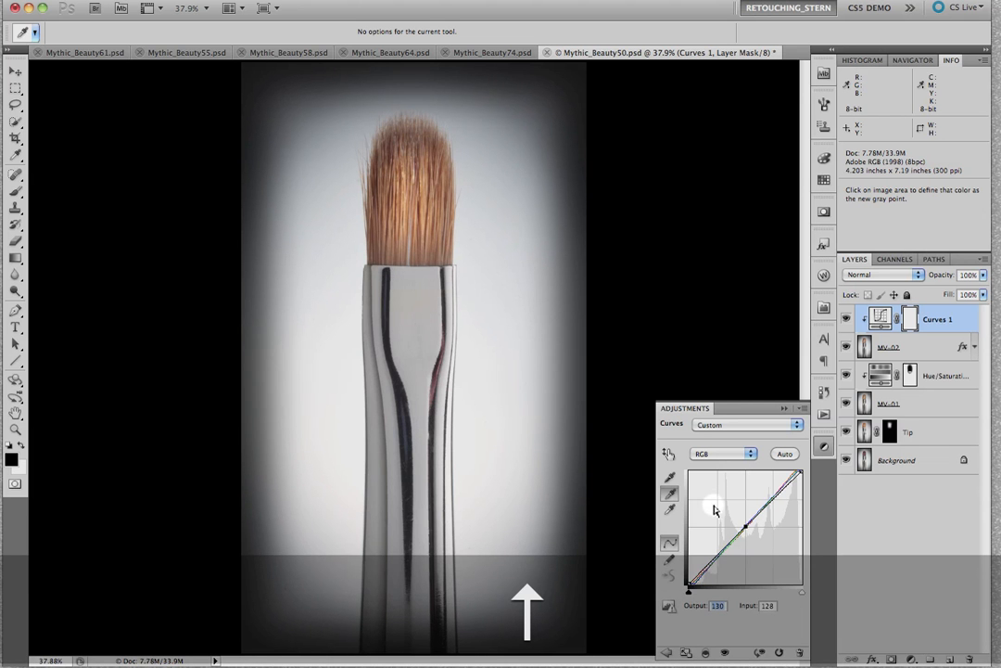
pyautogui.press('Up')
pyautogui.press('Up')
pyautogui.press('Up')
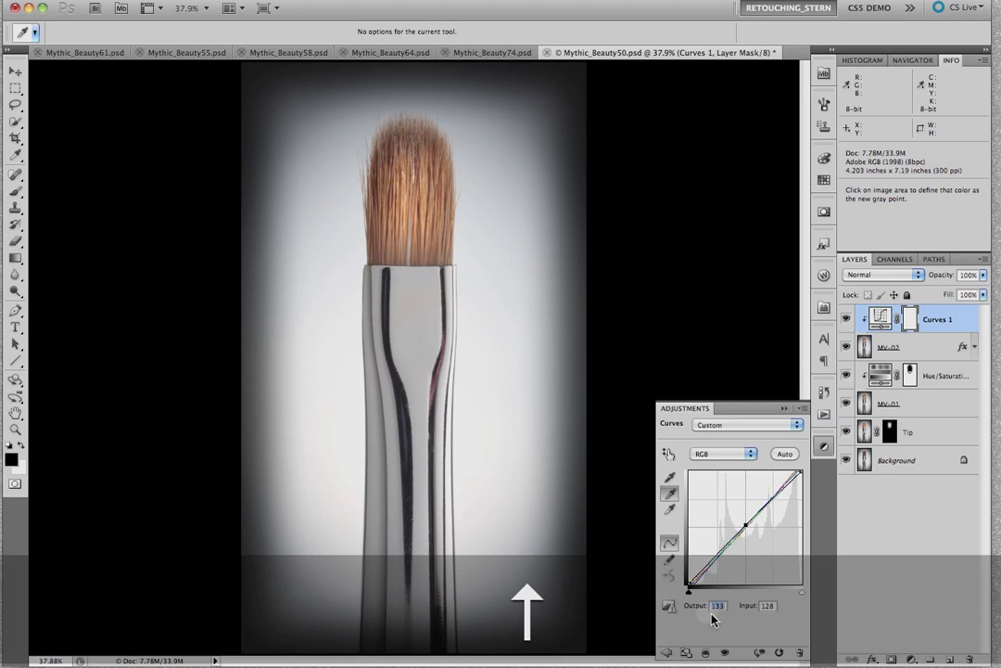
pyautogui.press('Up')
pyautogui.press('Up')
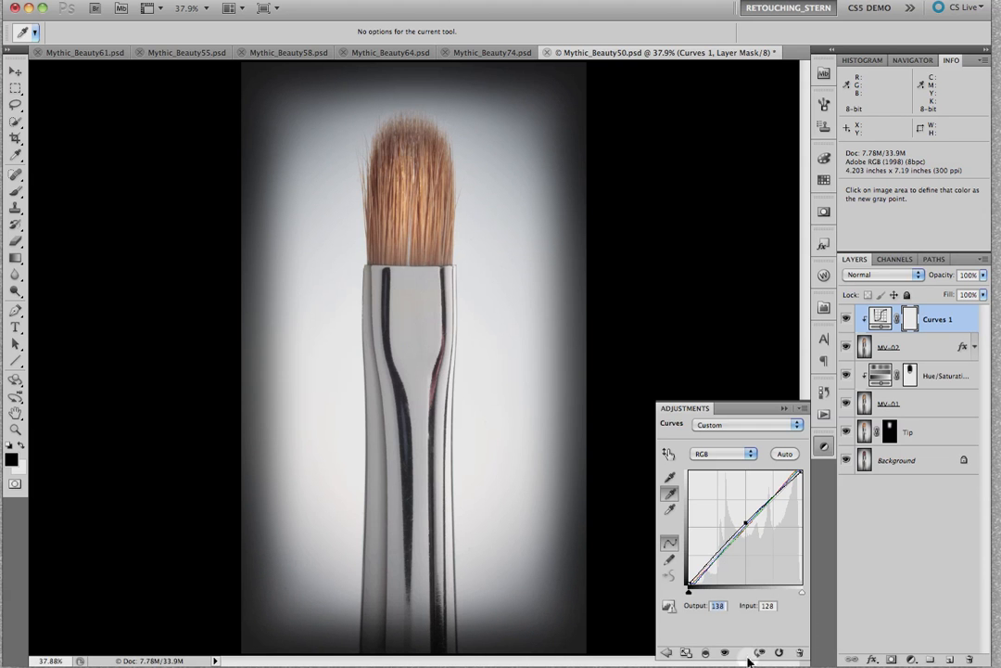
# Collapse the Curves settings and toggle the Curves 1 layer's visibility off and on to compare before and after.
pyautogui.click(784, 409)
pyautogui.click(846, 319)
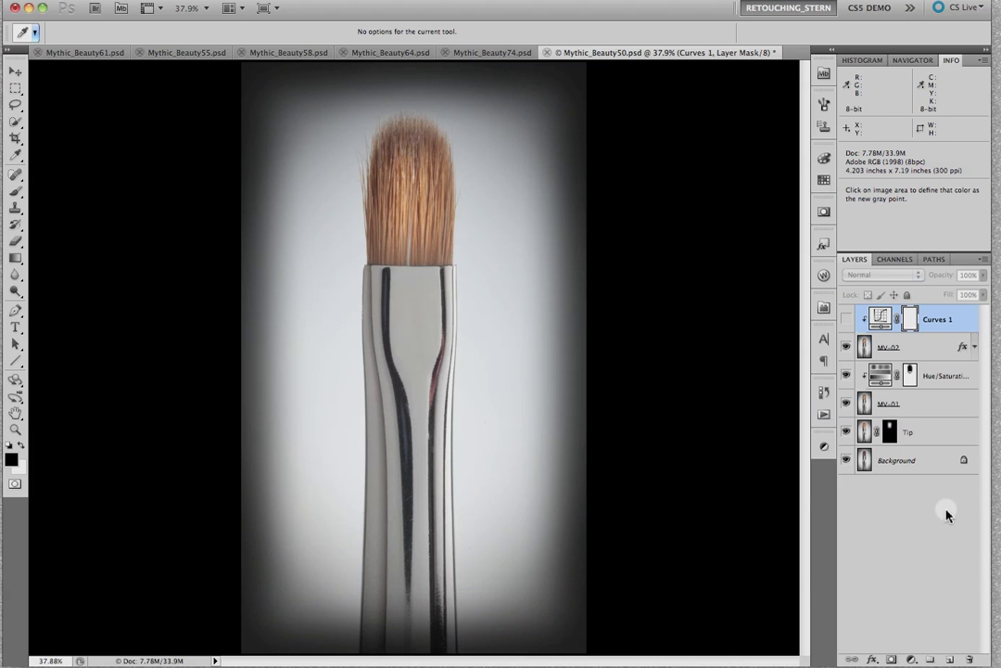
pyautogui.click(846, 319)
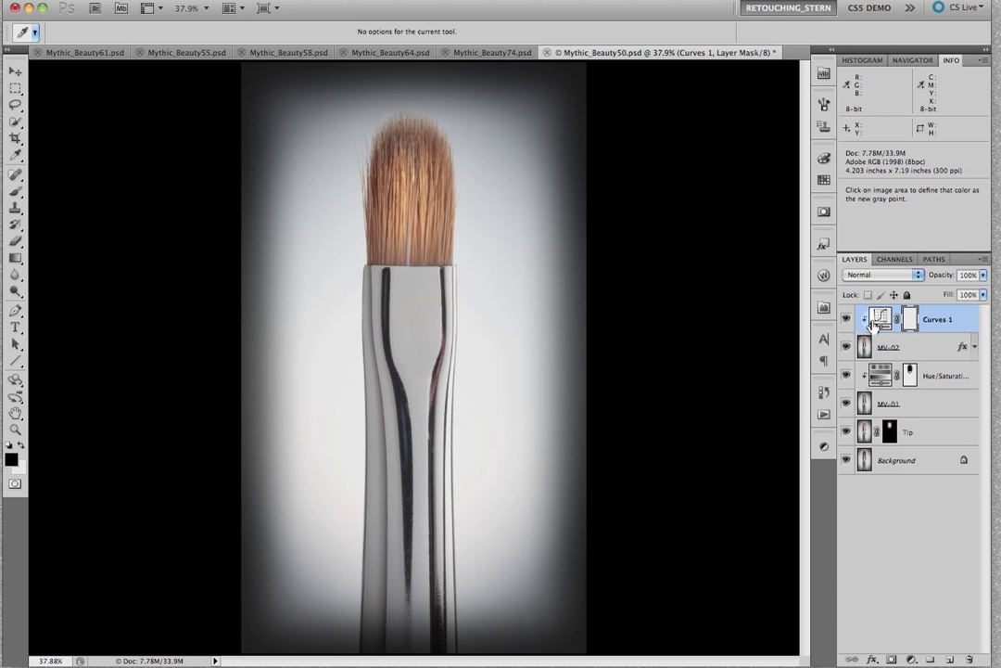
pyautogui.press('super+Tab')
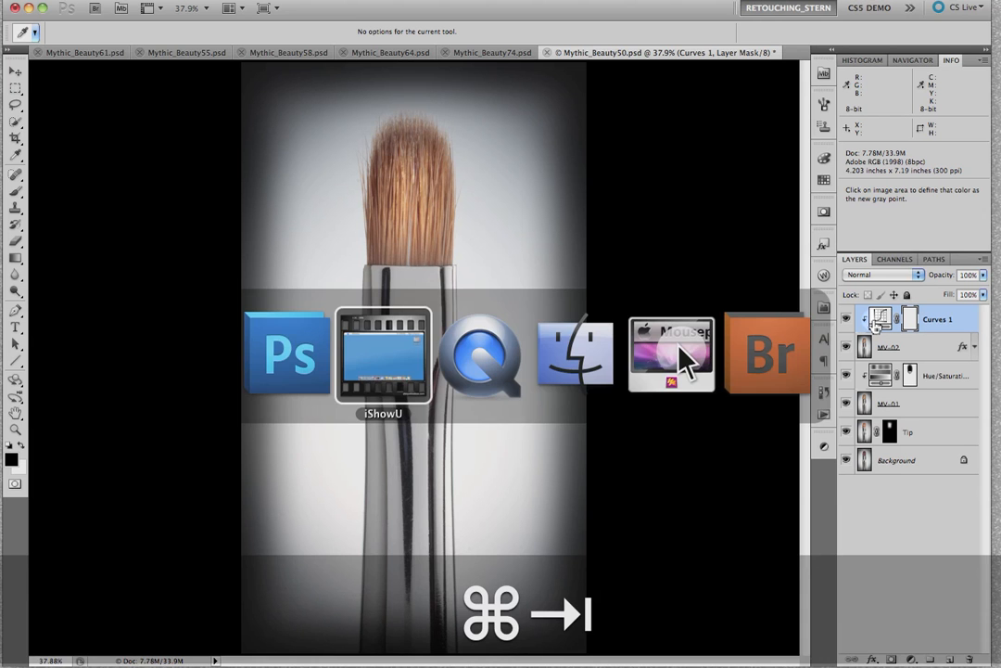